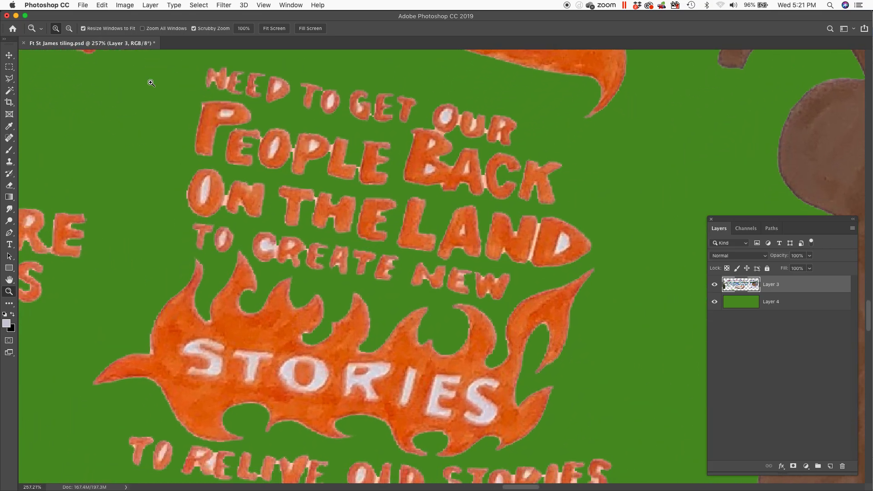
Step: Try selecting the white remnant inside the D of NEED with the Magic Wand at tolerances of 12 and 1
key(w)
click(235, 30)
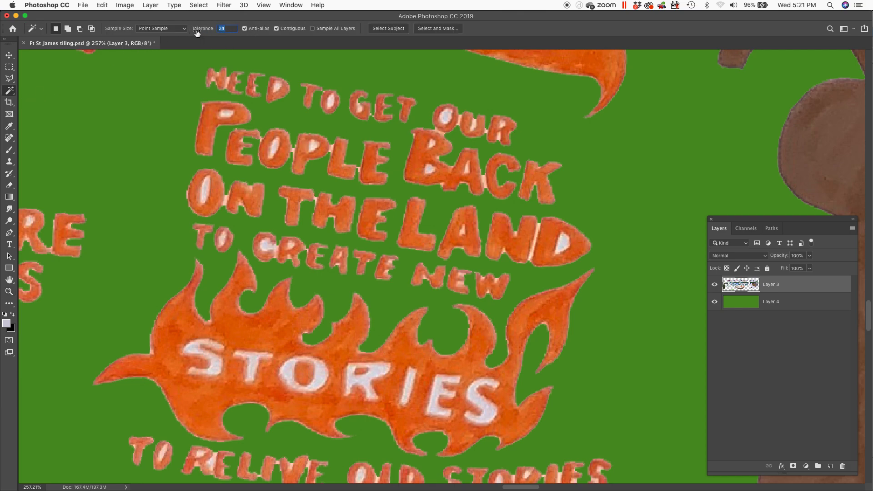
text(12)
click(276, 86)
click(227, 28)
text(1)
click(276, 87)
Step: Set the Magic Wand tolerance to 24 and delete the white remnants in the words NEED and GET
click(203, 31)
text(24)
click(277, 88)
key(Delete)
key(Delete)
click(361, 108)
key(Delete)
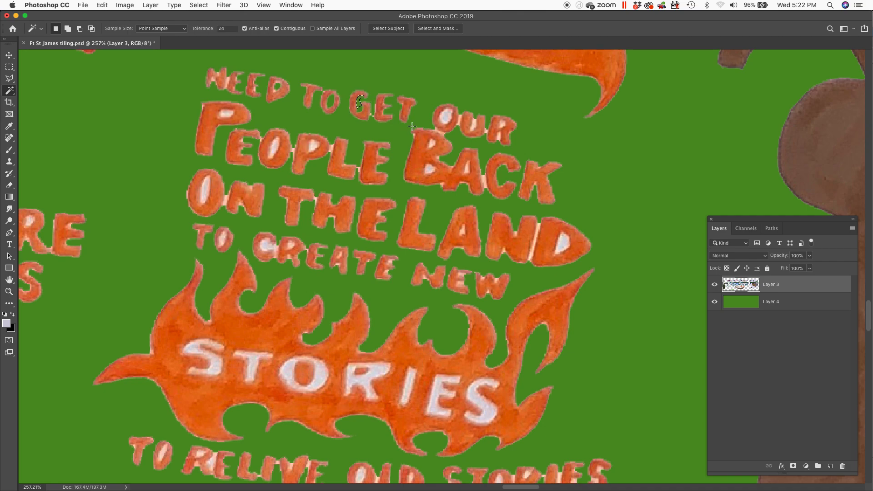
Step: Delete the white remnants inside and between the letters of the word OUR with the Magic Wand
click(446, 116)
key(Delete)
click(459, 121)
key(Delete)
click(502, 124)
click(499, 137)
key(Delete)
Step: Delete the white remnants above, inside and between the letters of the word BACK with the Magic Wand
click(439, 131)
key(Delete)
click(431, 144)
key(Delete)
click(429, 169)
key(Delete)
key(Delete)
key(Delete)
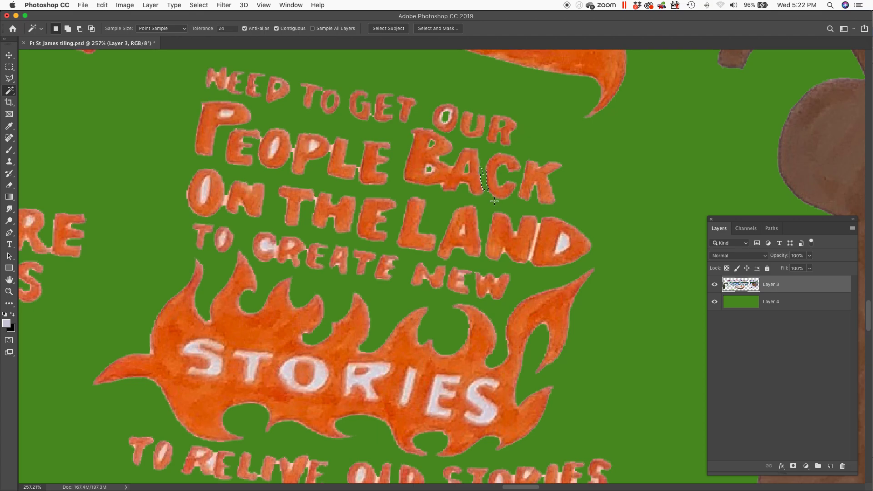
Step: Outline all the orange lettering, flames and icons inside the ring of brown figures with a closed Polygonal Lasso selection
key(super+minus)
key(super+minus)
key(super+minus)
key(super+minus)
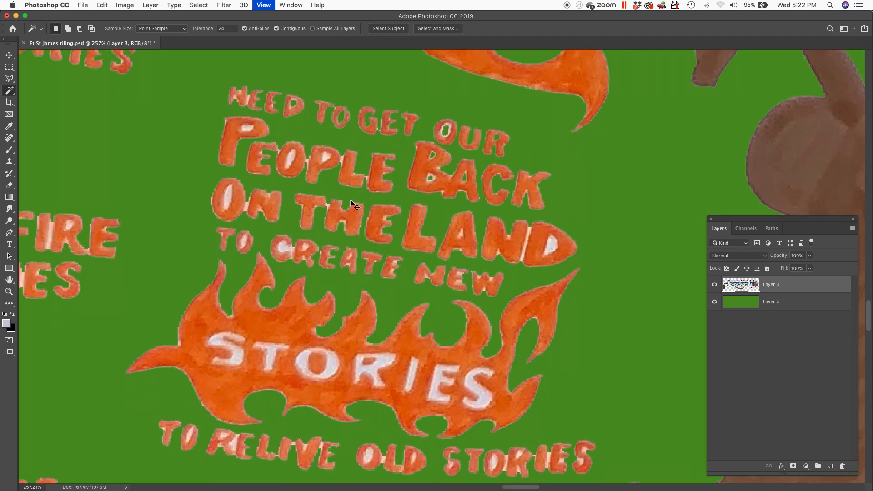
key(super+minus)
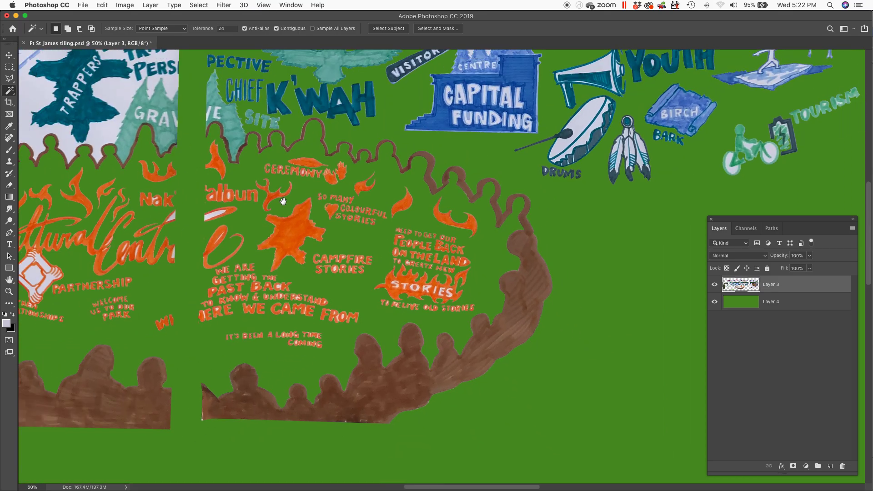
key(super+minus)
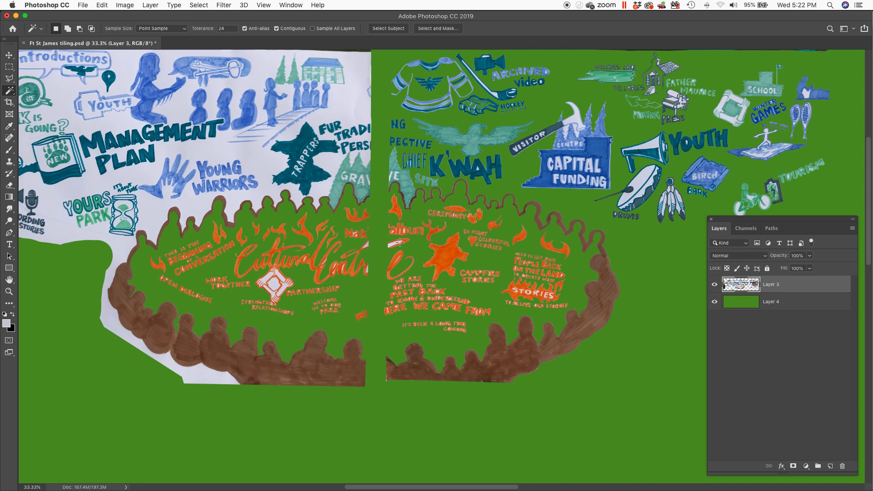
key(l)
click(253, 317)
click(310, 325)
click(345, 323)
click(371, 331)
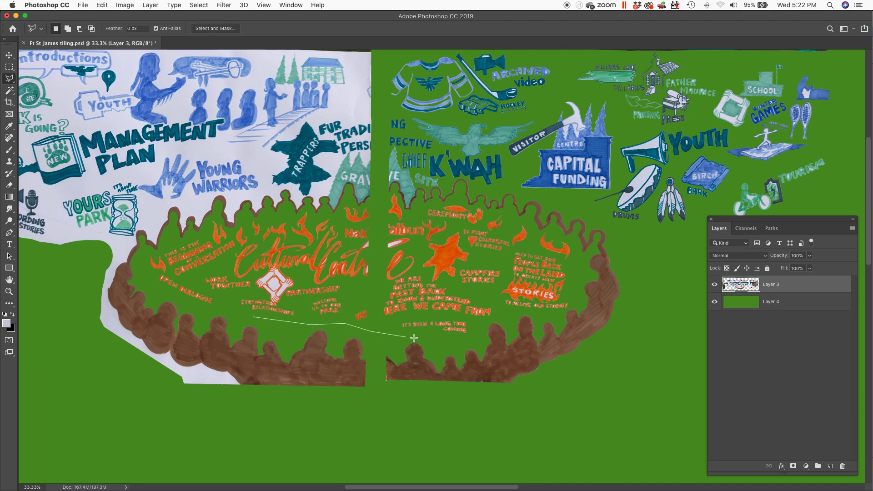
click(469, 340)
click(477, 322)
click(522, 311)
click(576, 305)
click(575, 244)
click(551, 227)
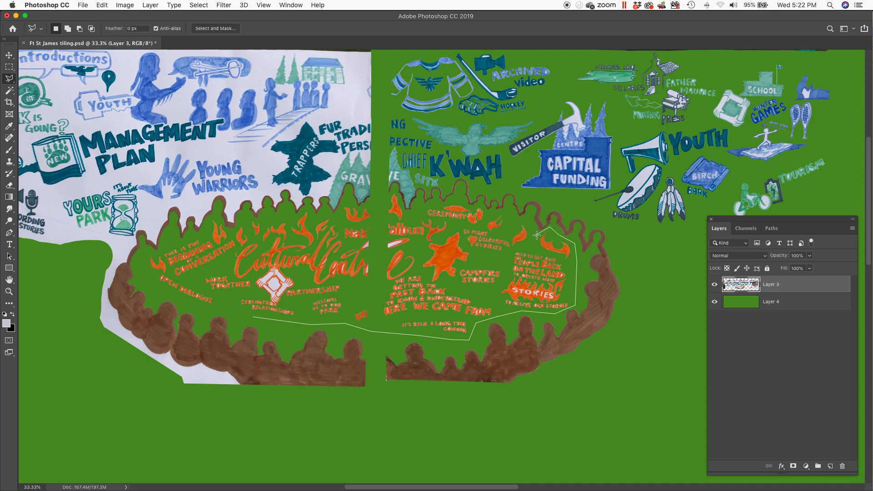
click(537, 237)
click(525, 217)
click(513, 221)
super+click(494, 235)
super+click(494, 234)
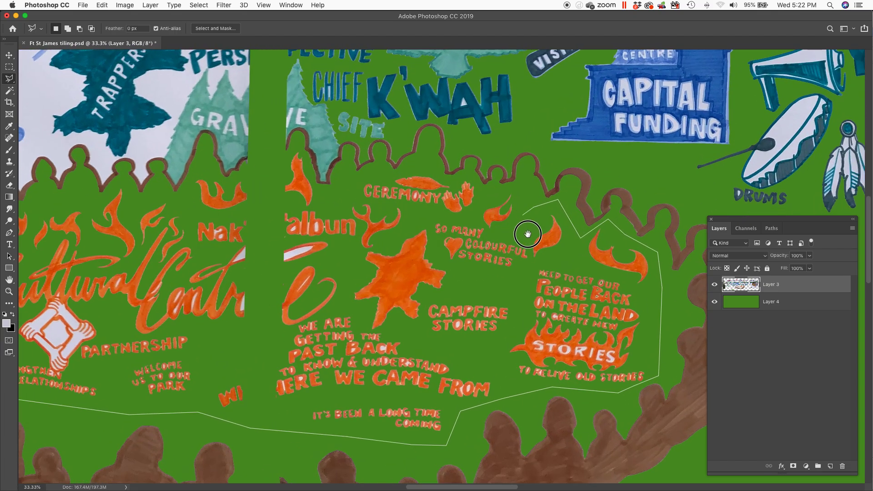
drag(524, 233, 538, 251)
click(554, 229)
click(540, 226)
click(518, 232)
click(500, 212)
click(476, 220)
click(457, 203)
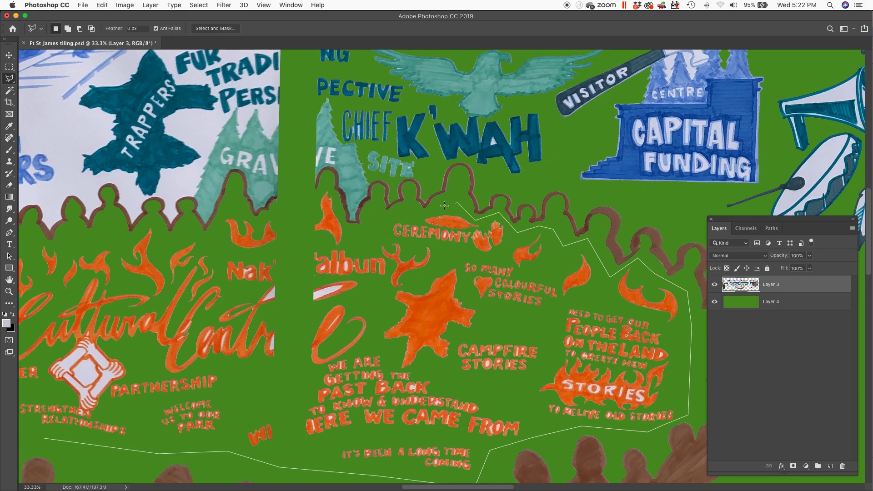
click(353, 236)
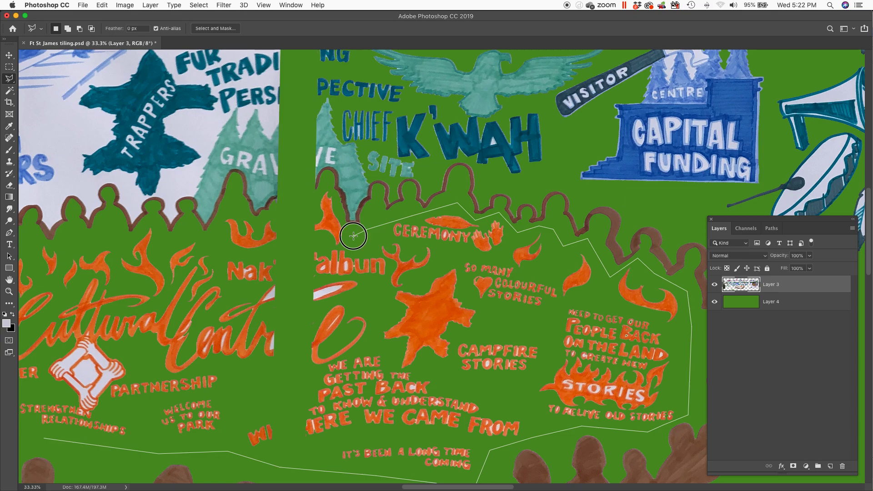
click(329, 181)
click(309, 202)
click(256, 224)
click(239, 207)
click(222, 213)
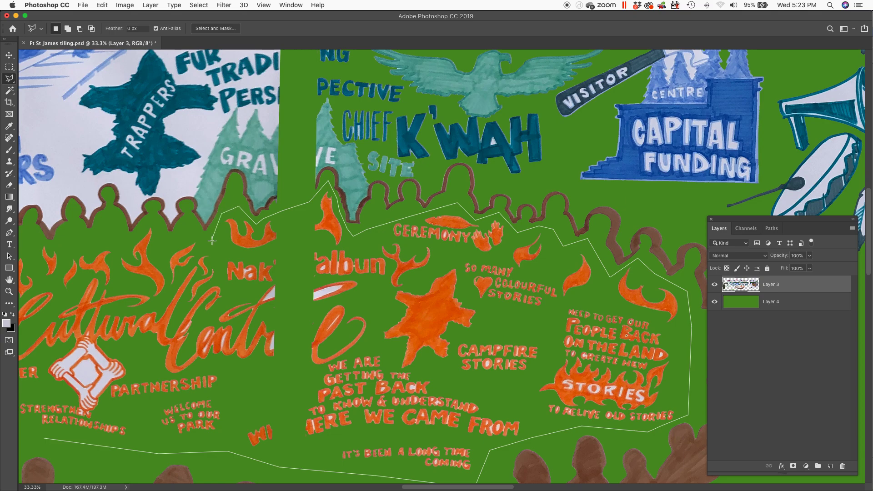
click(211, 245)
drag(190, 232, 421, 244)
click(422, 244)
click(394, 256)
click(384, 229)
click(366, 248)
click(346, 253)
click(290, 253)
click(268, 249)
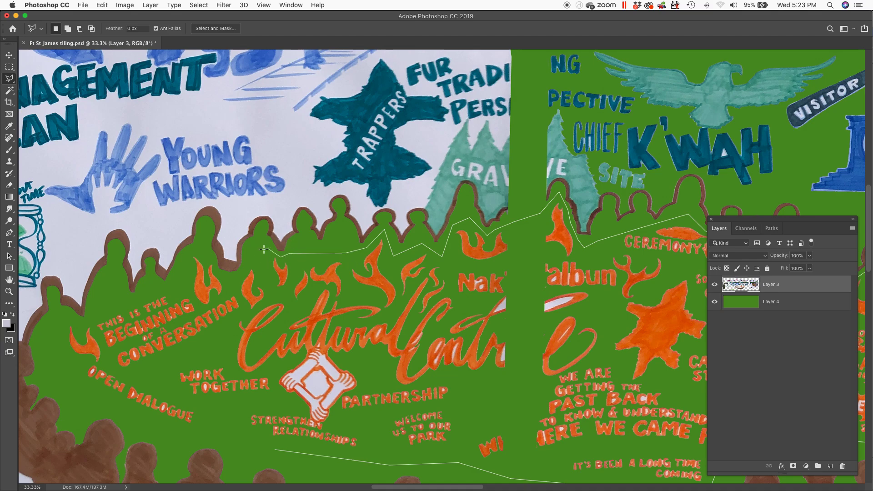
click(217, 272)
click(214, 259)
click(201, 247)
click(188, 251)
click(165, 285)
click(82, 324)
click(67, 318)
click(60, 344)
click(70, 378)
click(94, 402)
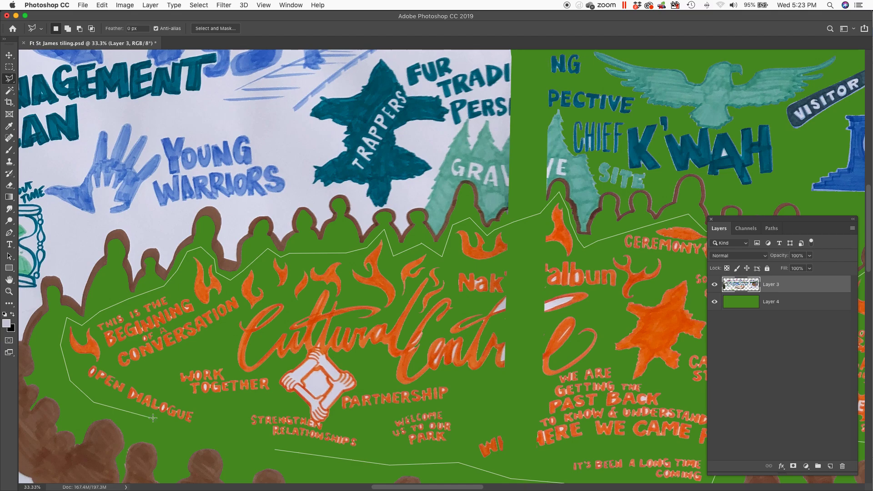
double_click(274, 449)
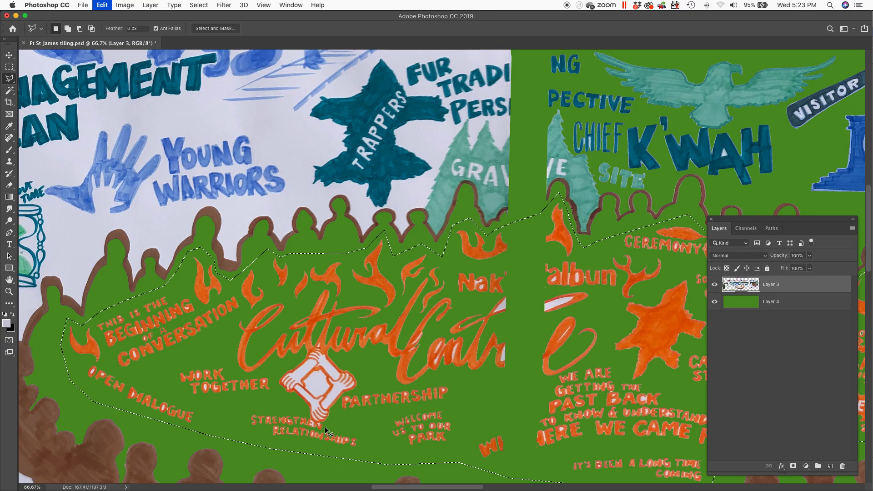
Step: Cut the selected orange artwork from Layer 3 and paste it in place on a new layer
key(BackSpace)
key(super+d)
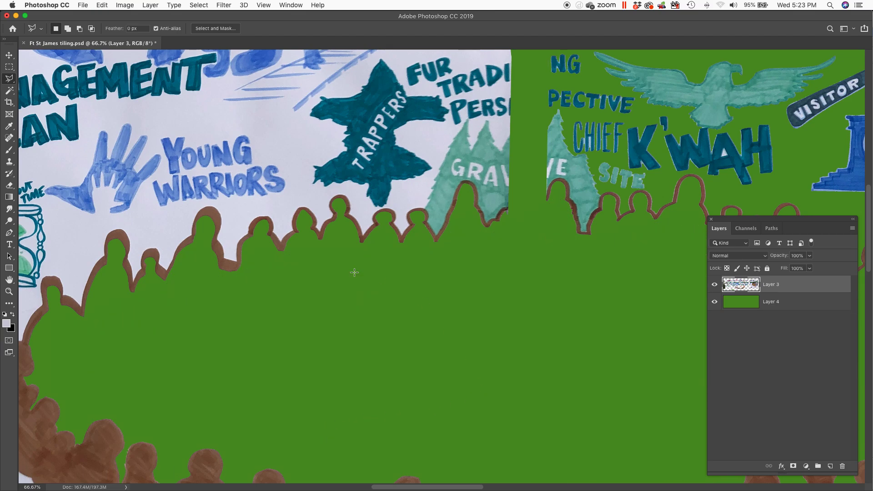
click(101, 5)
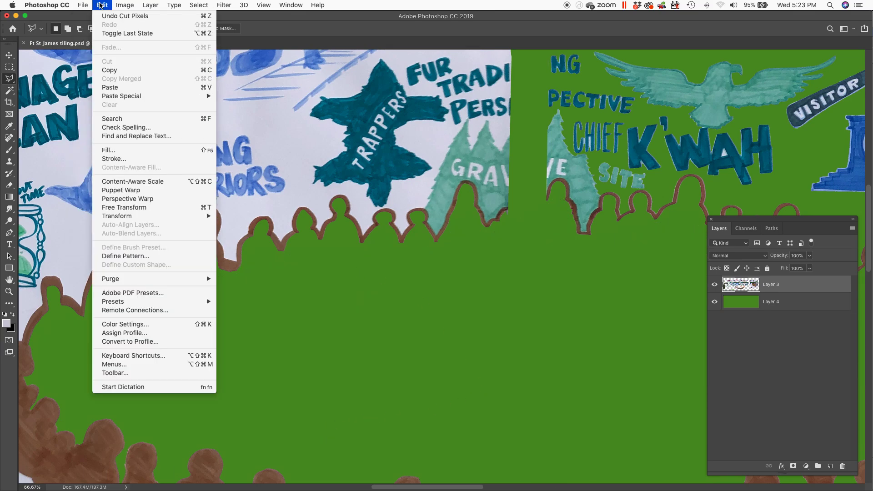
mouse_move(148, 96)
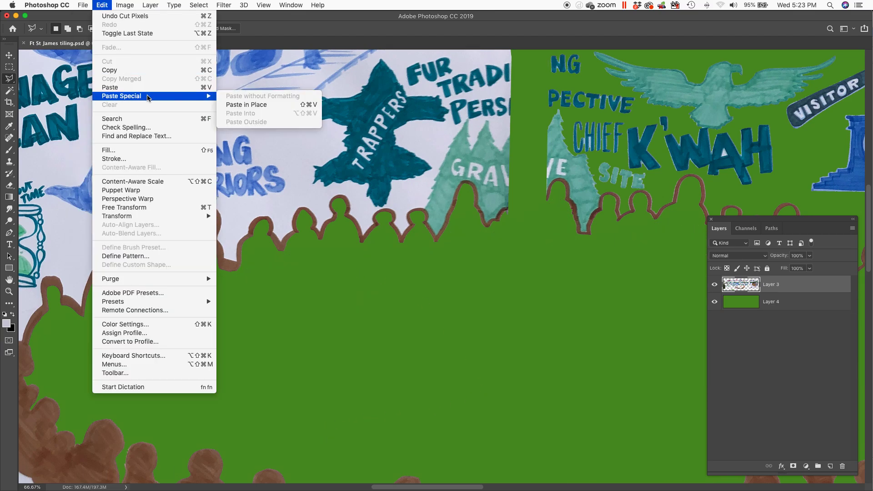
click(237, 106)
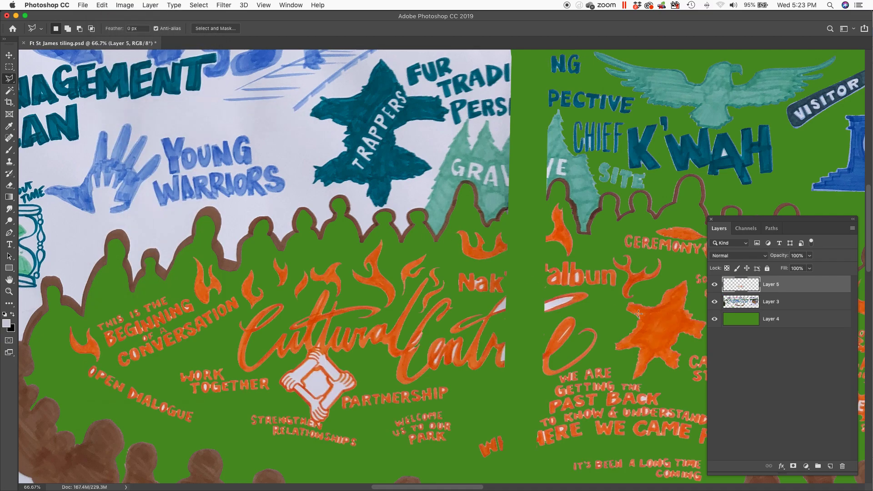
Step: Check the pasted orange layer by toggling its visibility, and hide Layer 4 and Layer 3 to isolate it
click(714, 284)
click(714, 284)
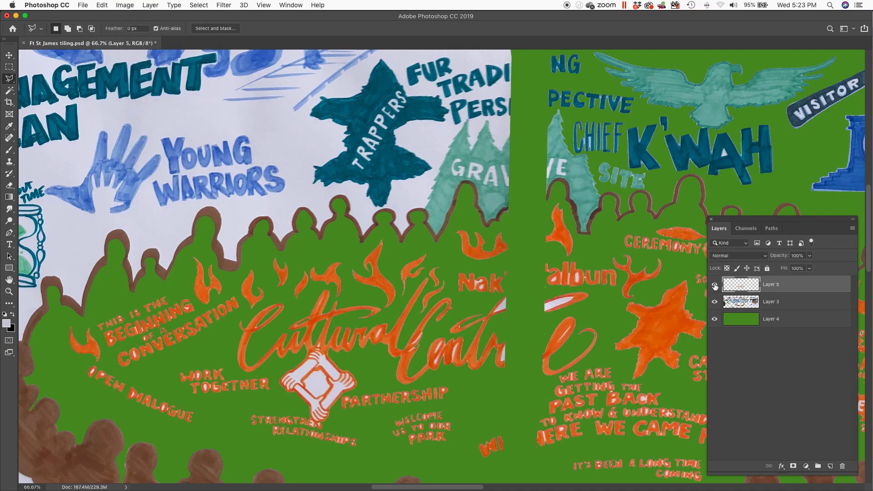
click(714, 284)
click(714, 285)
click(714, 319)
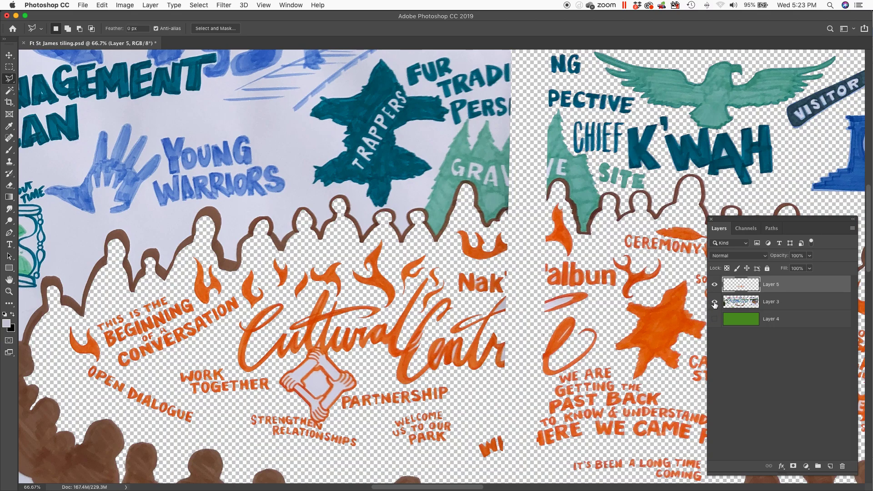
click(715, 302)
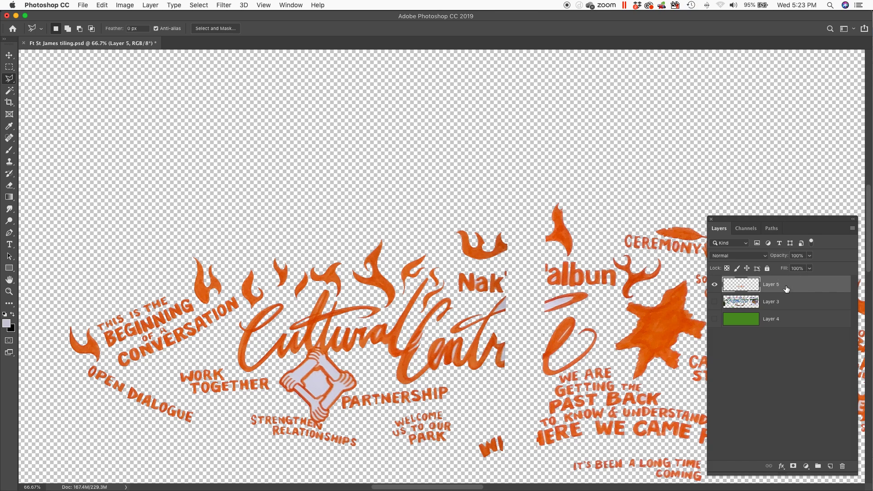
Step: Compare the Red, Green and Blue channels of the orange artwork and duplicate the Blue channel as Blue copy
click(746, 229)
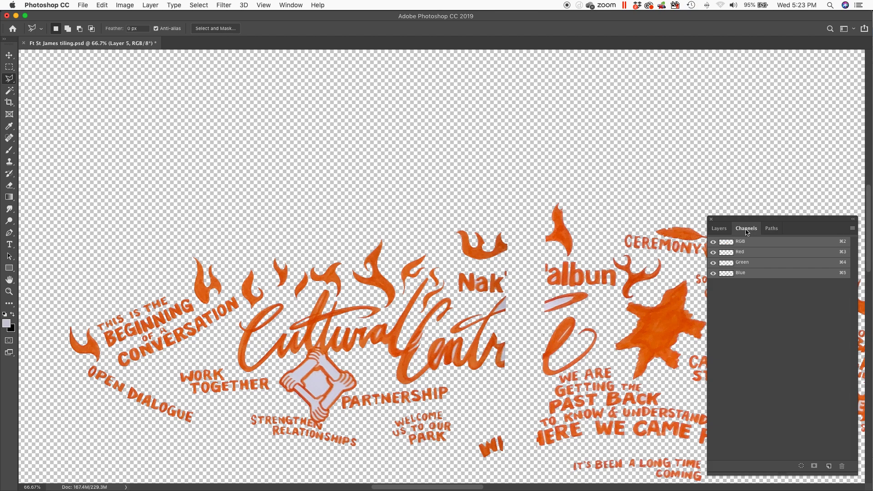
click(719, 228)
click(746, 229)
click(756, 256)
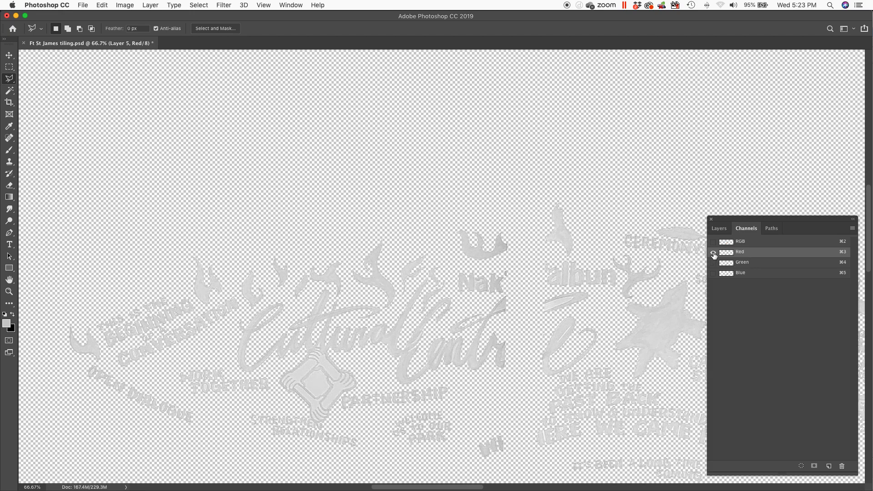
click(756, 263)
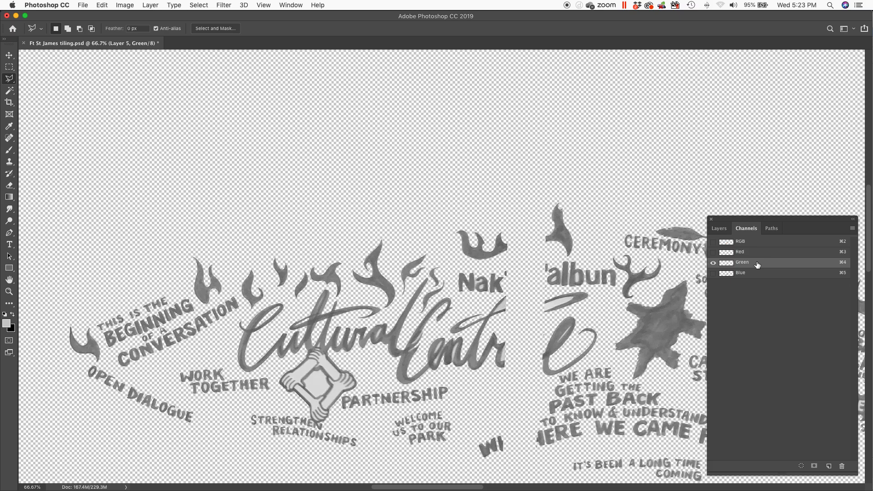
click(756, 274)
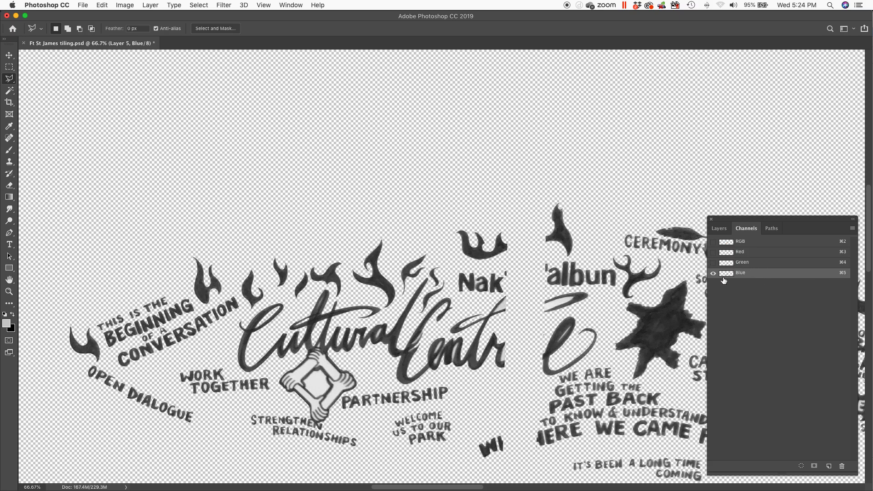
right_click(760, 277)
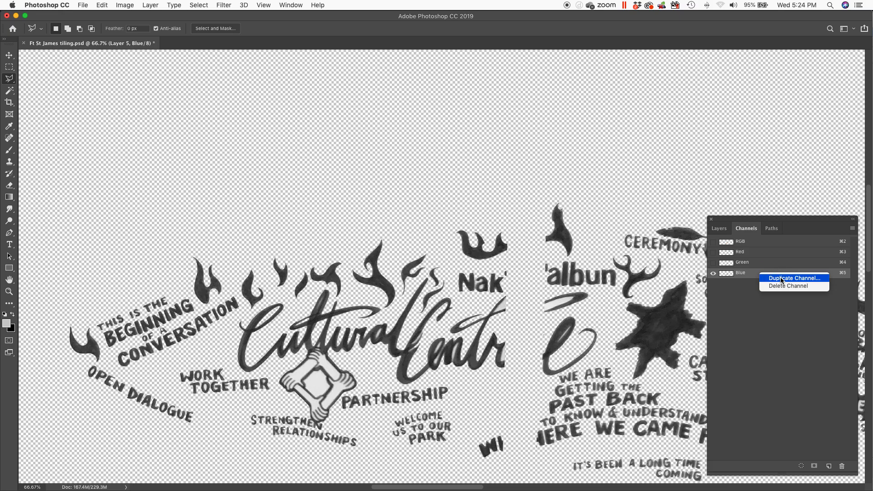
click(781, 280)
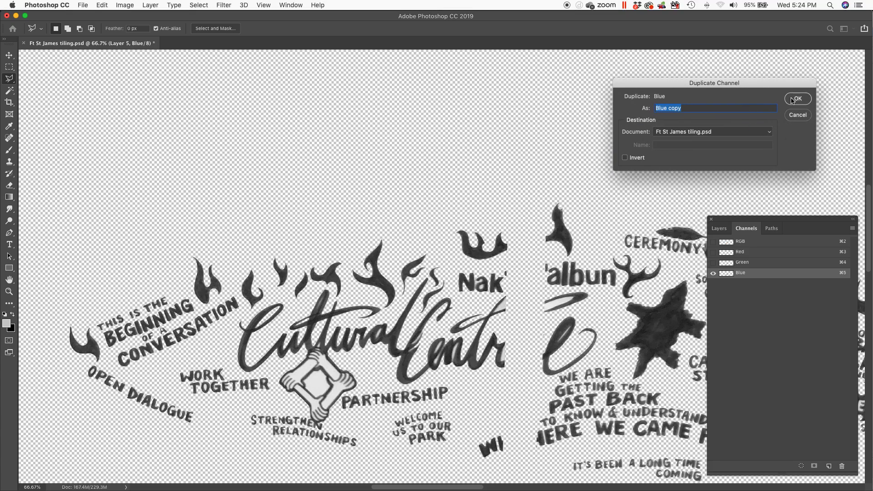
click(798, 98)
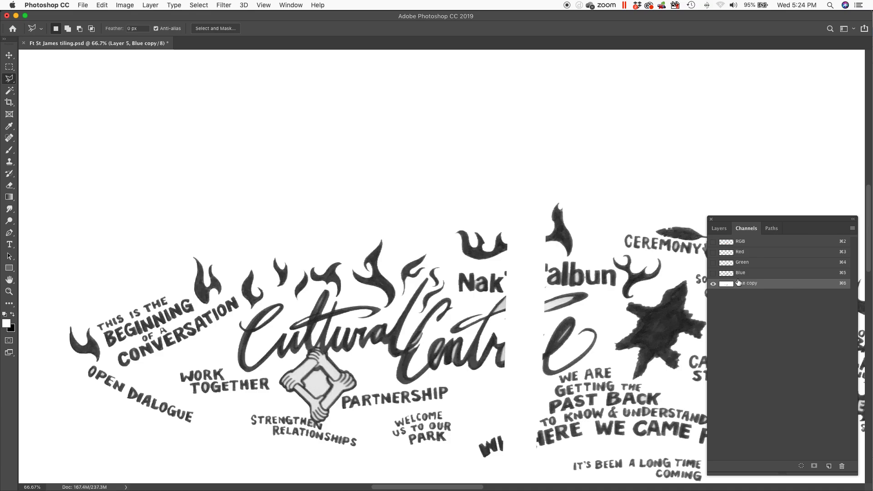
Step: Examine the contrast of the Red, Green and Blue channels one at a time, ending with only Blue copy shown
click(713, 252)
click(714, 283)
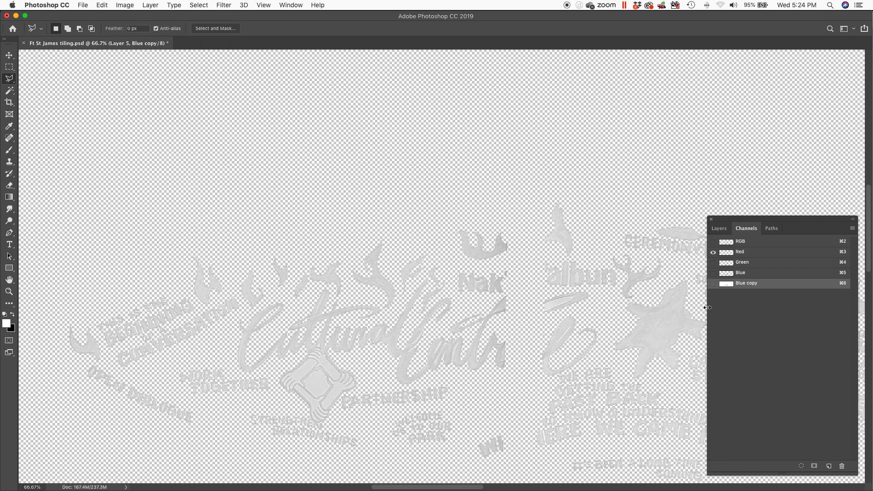
click(713, 263)
click(714, 252)
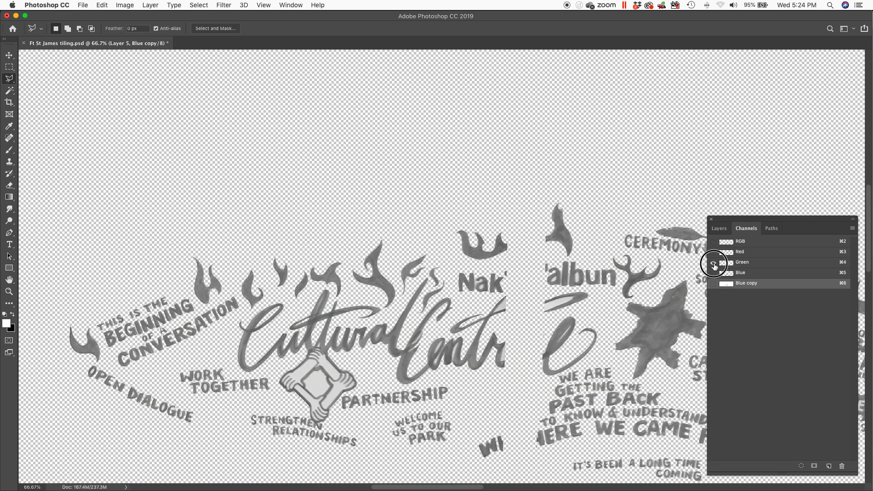
click(713, 273)
click(713, 263)
click(713, 283)
click(713, 274)
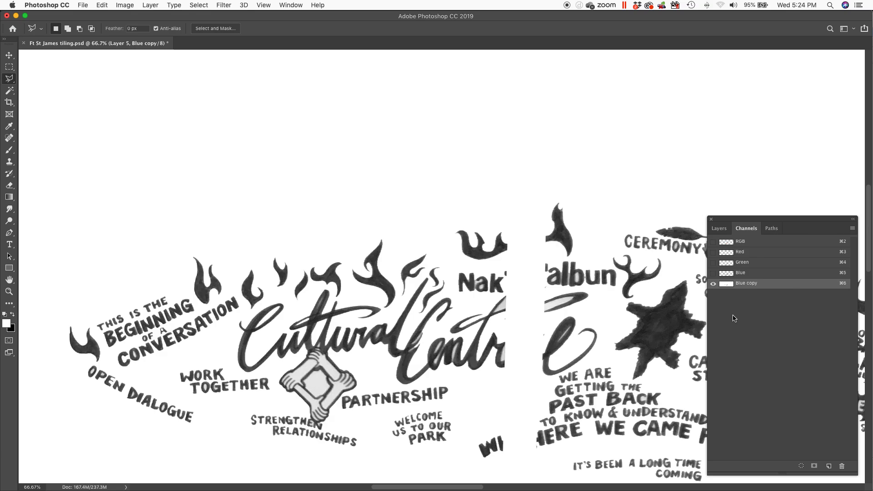
Step: Increase the contrast of the Blue copy channel with Levels, setting the black input to 122 and the white input to 151
key(super+minus)
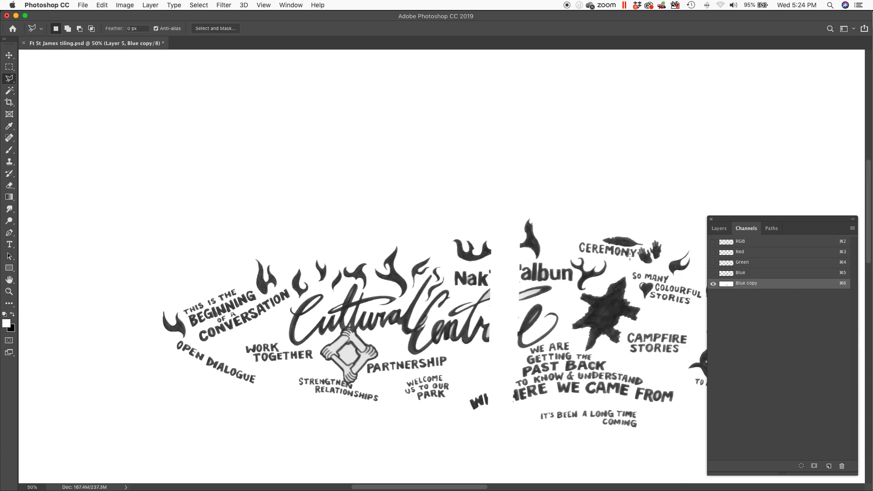
drag(630, 255, 536, 191)
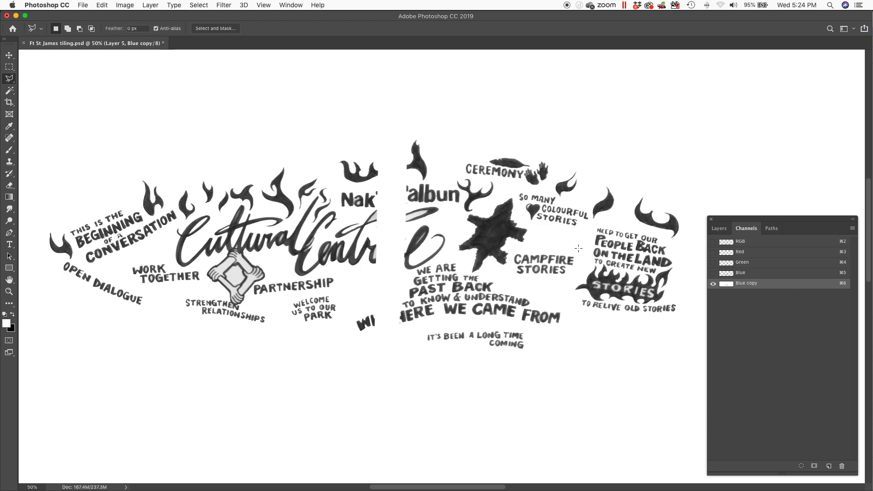
click(766, 285)
key(super+l)
drag(767, 324, 162, 314)
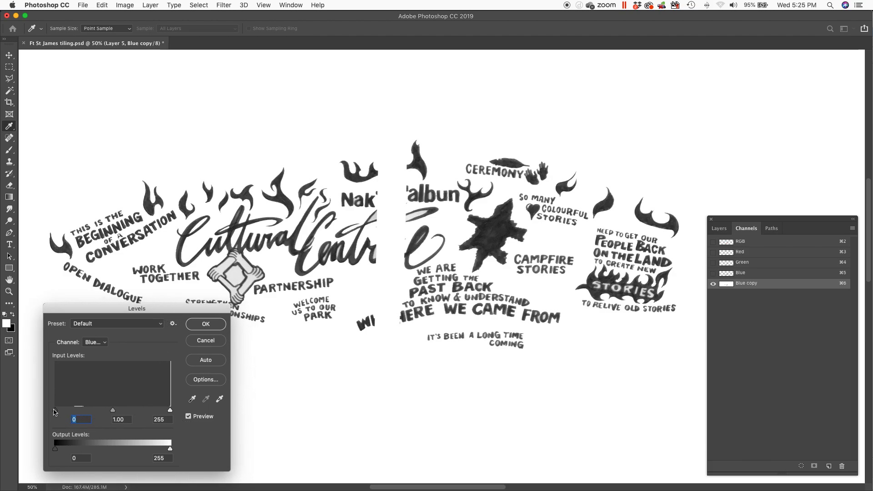
drag(55, 411, 56, 411)
drag(62, 412, 103, 410)
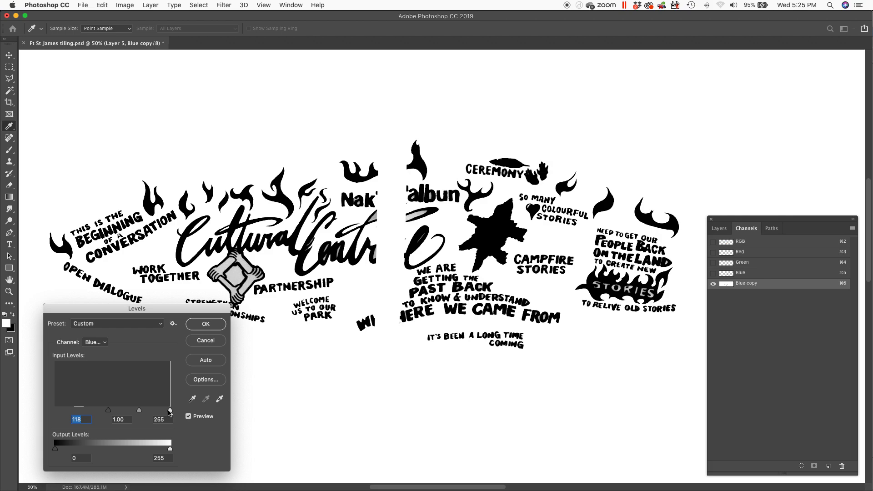
drag(170, 412, 132, 410)
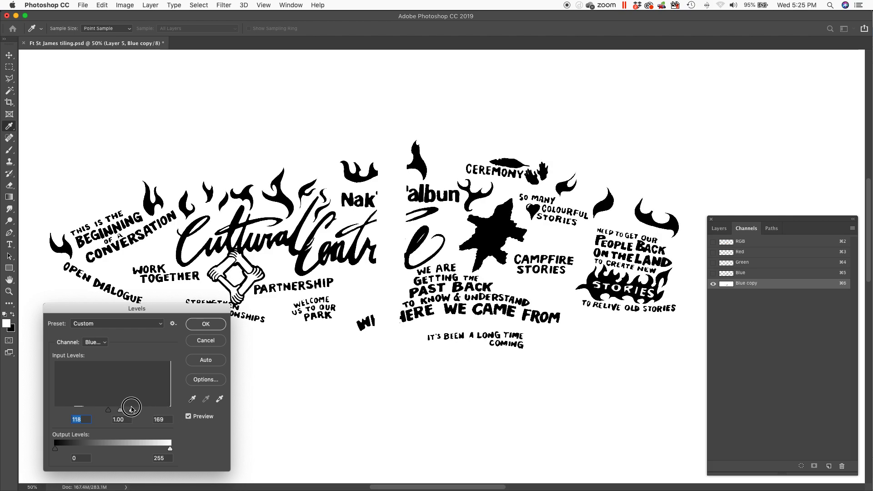
click(110, 412)
drag(110, 412, 123, 414)
Step: Refine the Levels on the small lettering with black input 141 and the white input close above it, and apply them to Blue copy
key(super+equal)
key(super+equal)
key(super+equal)
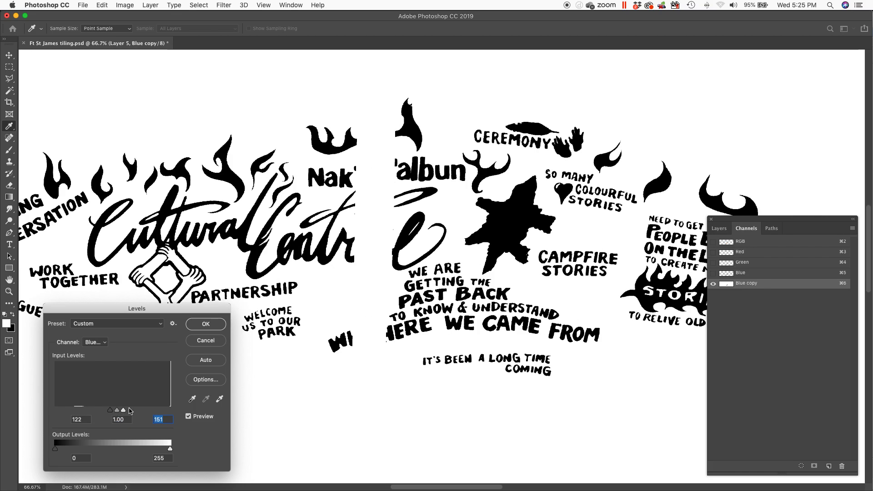
mouse_move(284, 304)
mouse_down()
mouse_move(353, 244)
mouse_move(526, 182)
mouse_up()
drag(291, 211, 446, 190)
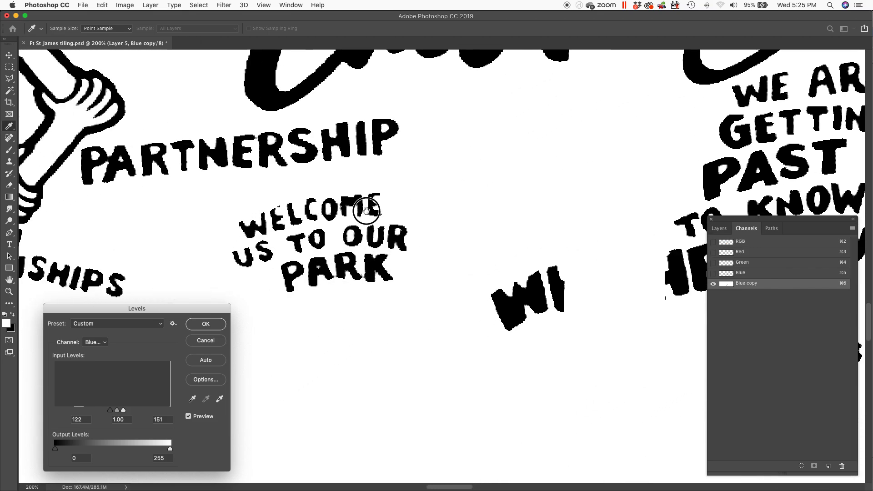
drag(346, 220, 432, 225)
mouse_move(110, 414)
mouse_down()
mouse_move(68, 414)
mouse_move(127, 411)
mouse_up()
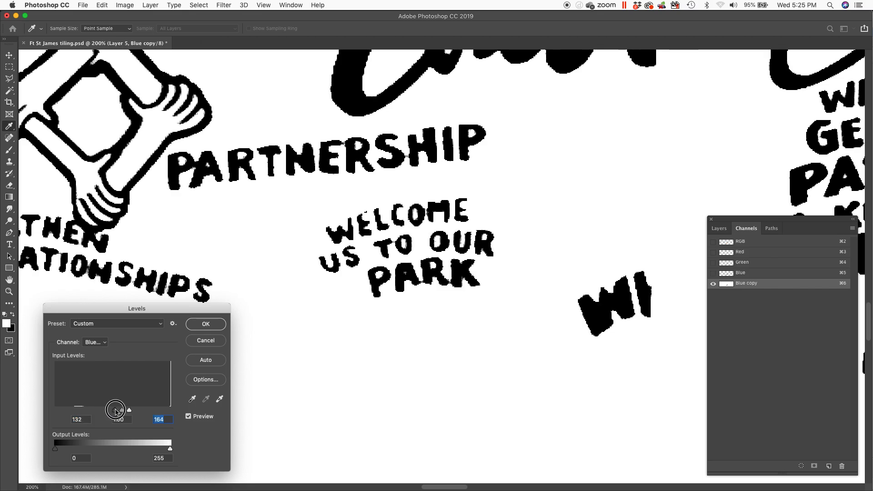
mouse_move(139, 412)
mouse_down()
mouse_move(128, 413)
mouse_move(150, 410)
mouse_move(142, 409)
mouse_up()
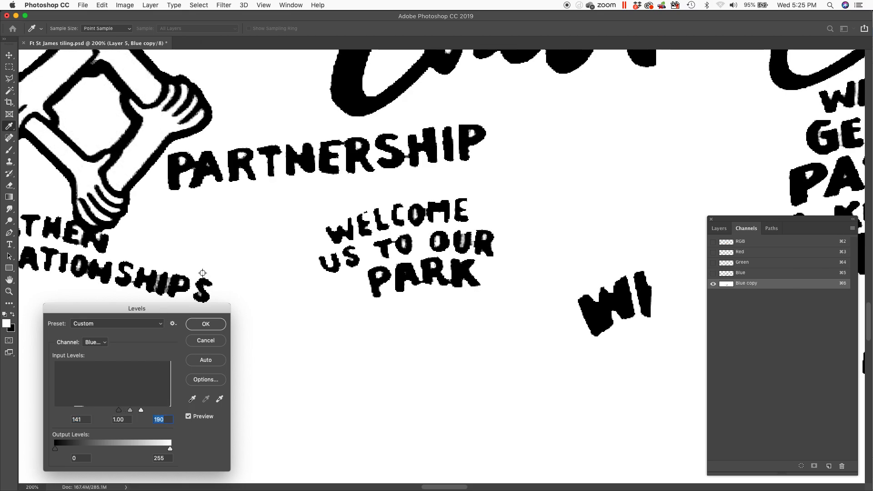
drag(191, 253, 374, 254)
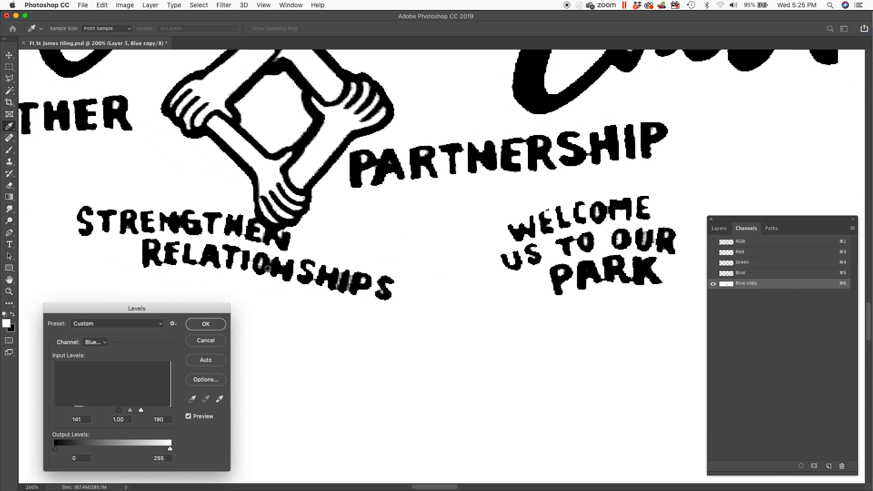
mouse_move(140, 412)
mouse_down()
mouse_move(114, 411)
mouse_move(200, 409)
mouse_move(125, 415)
mouse_up()
click(198, 326)
key(l)
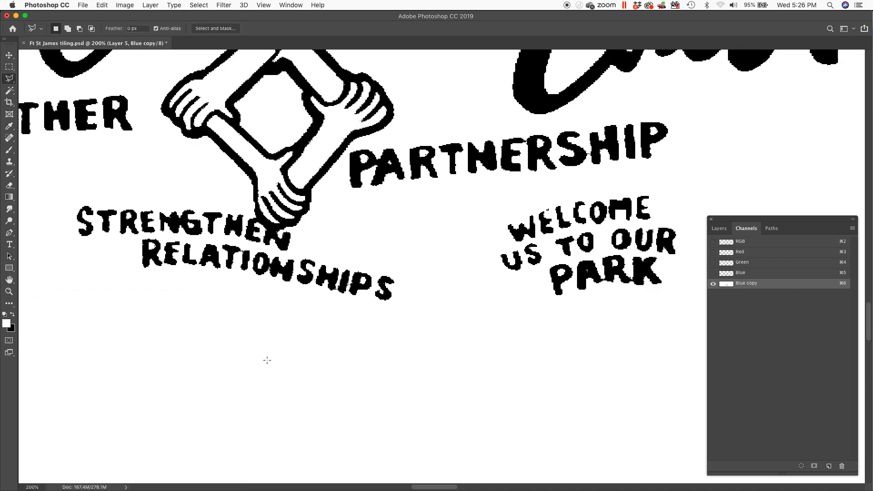
Step: Select the black artwork in Blue copy with Color Range, sampling the solid star shape at fuzziness 158
key(super+minus)
key(super+minus)
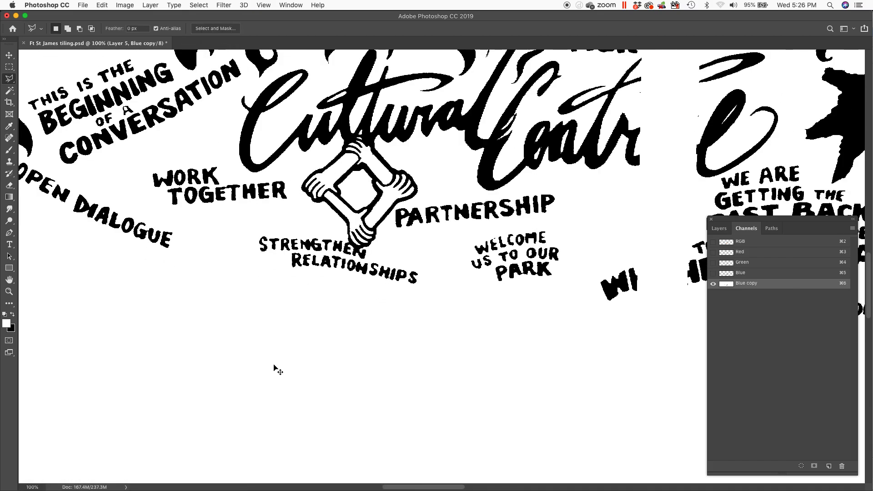
drag(415, 276, 336, 301)
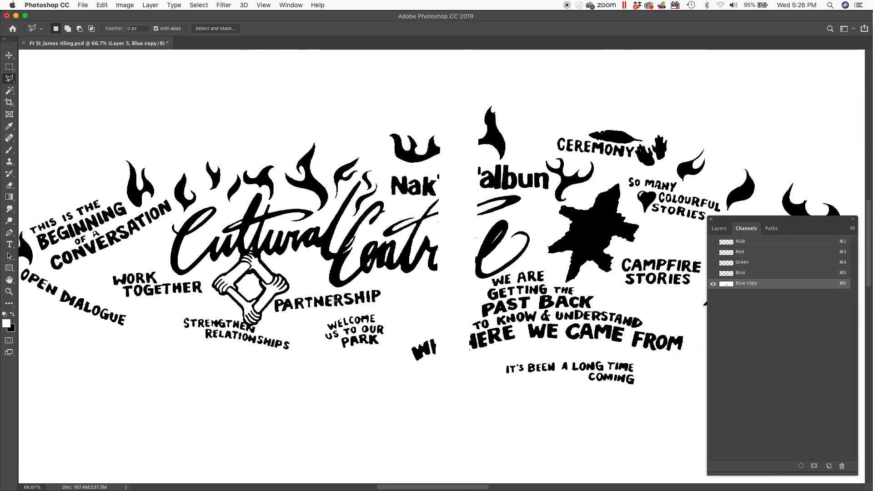
key(super+minus)
drag(453, 263, 428, 265)
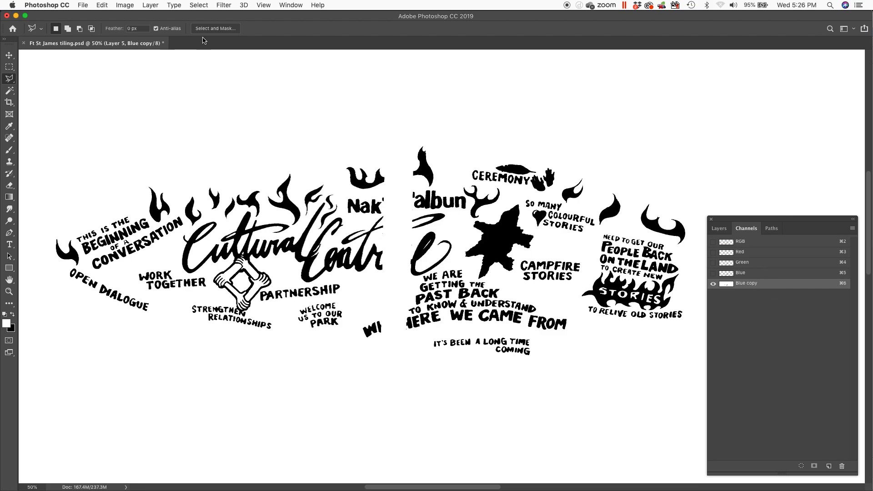
click(199, 6)
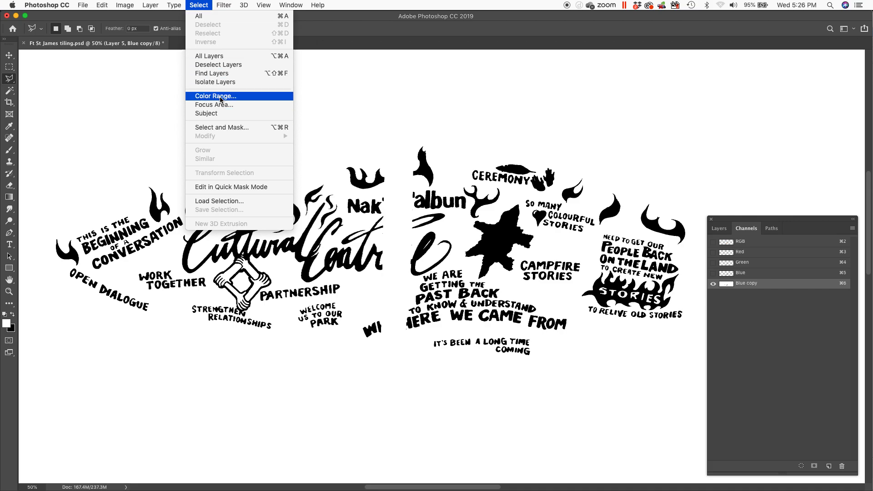
click(225, 113)
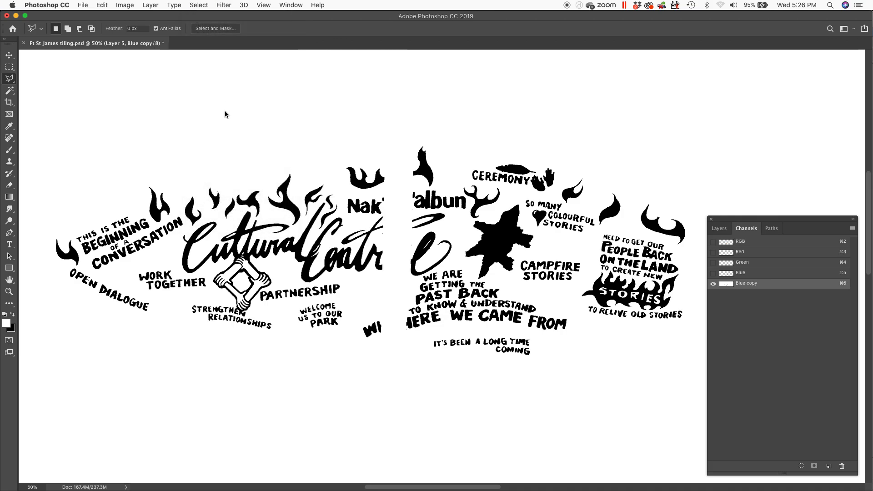
click(501, 242)
drag(531, 365, 547, 367)
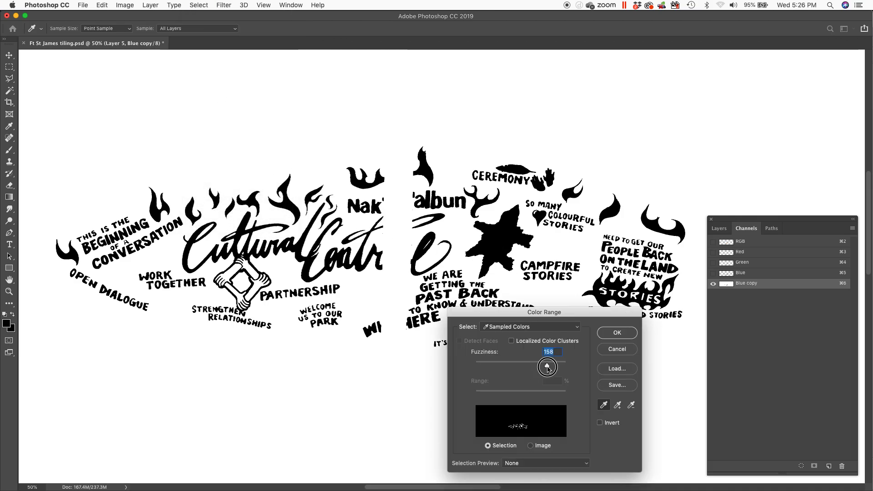
click(605, 335)
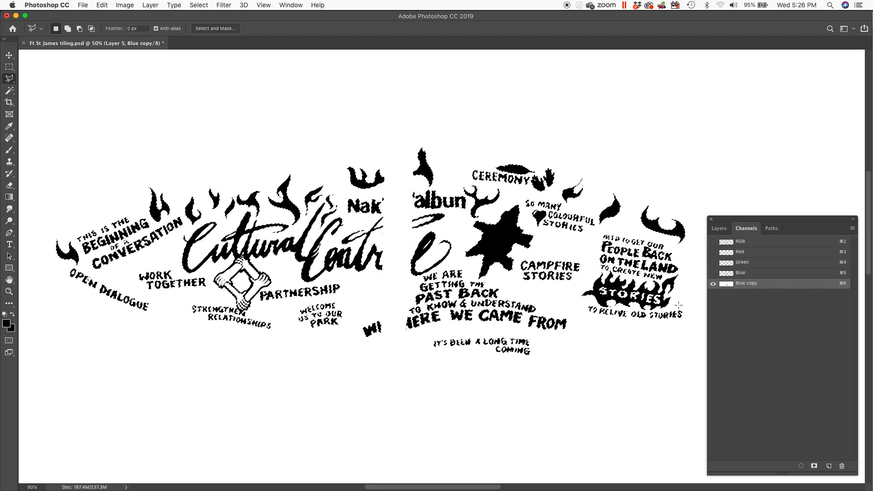
Step: Show the RGB channels together with Blue copy and invert the selection to cover everything outside the artwork
click(713, 241)
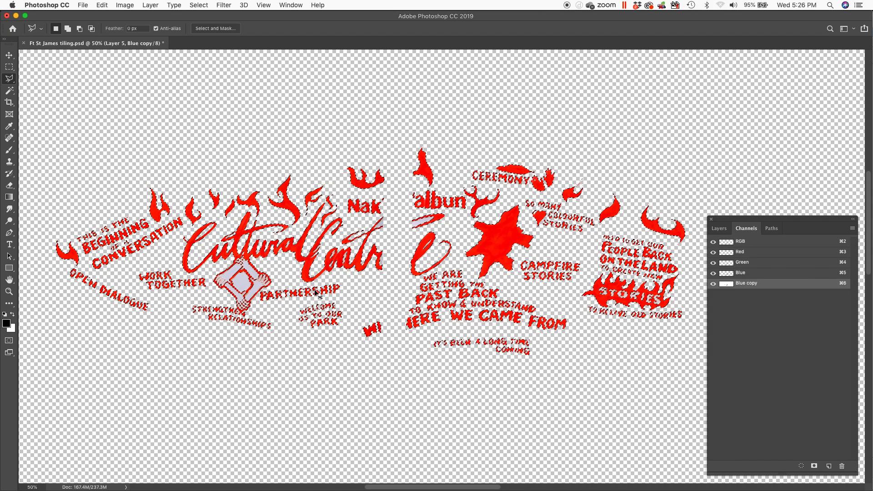
key(super+0)
key(shift)
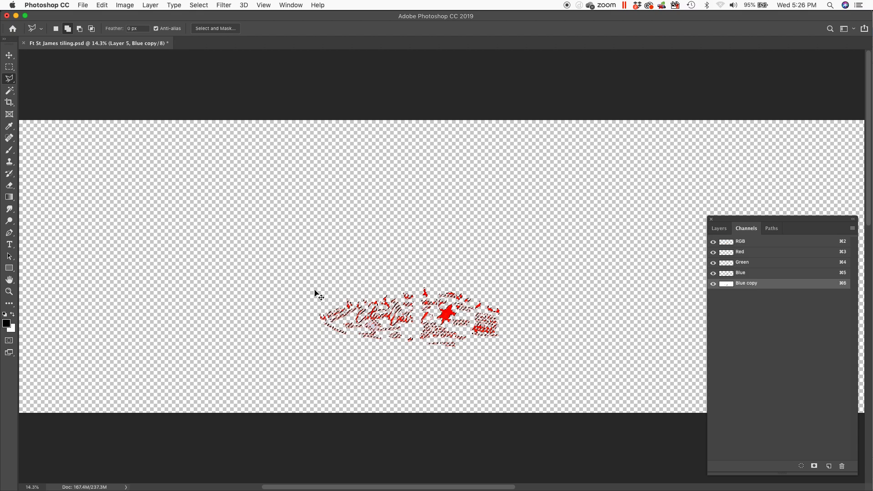
key(shift+super+i)
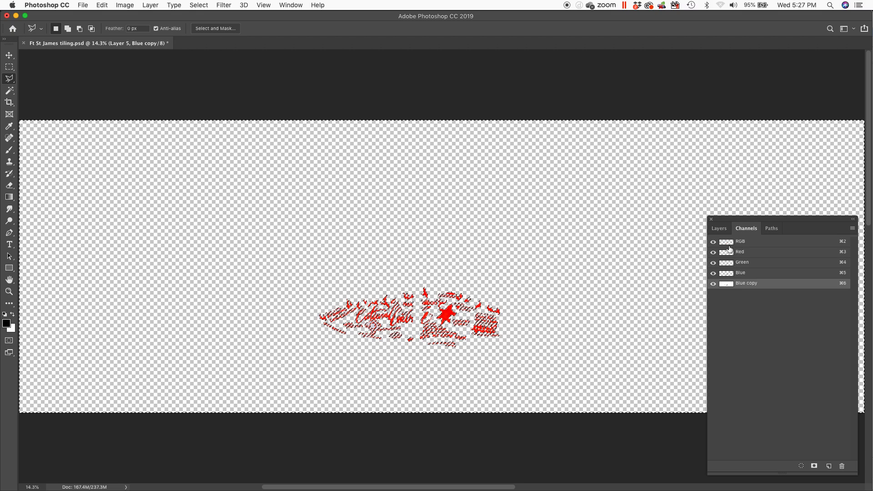
Step: Show Layer 4 and Layer 3 again and check the selection around the Cultural Centre lettering against the green background
click(719, 228)
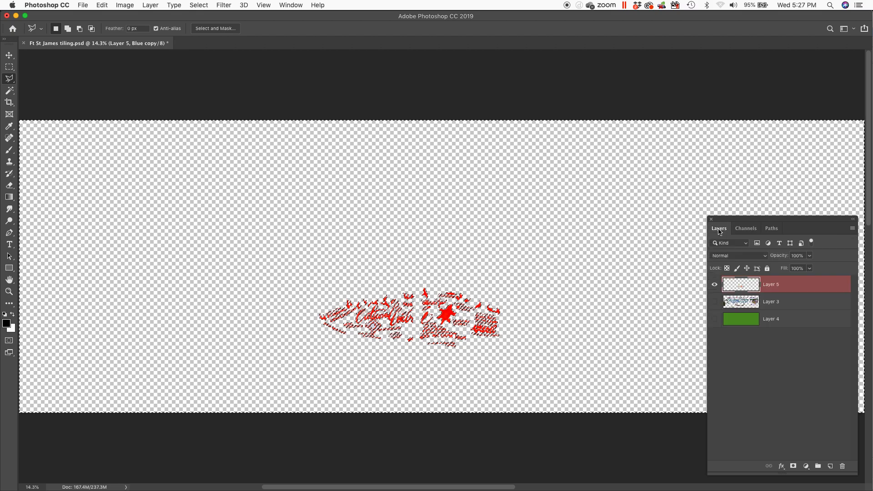
click(715, 319)
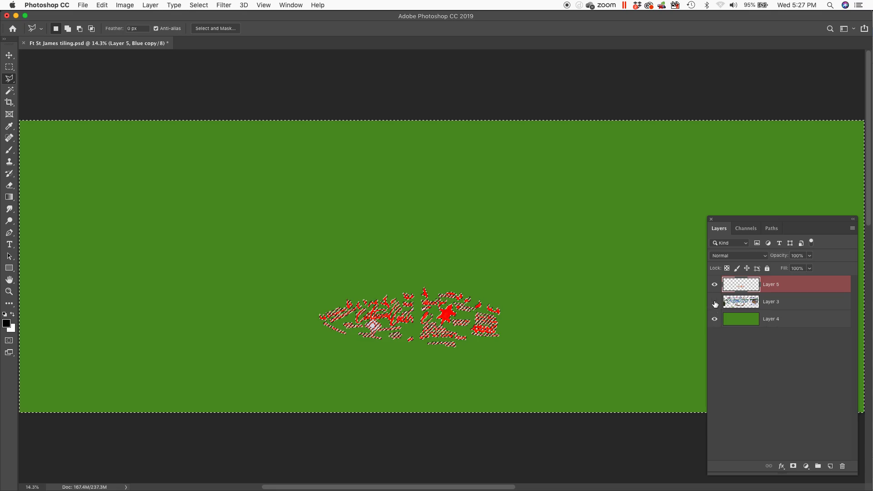
click(715, 302)
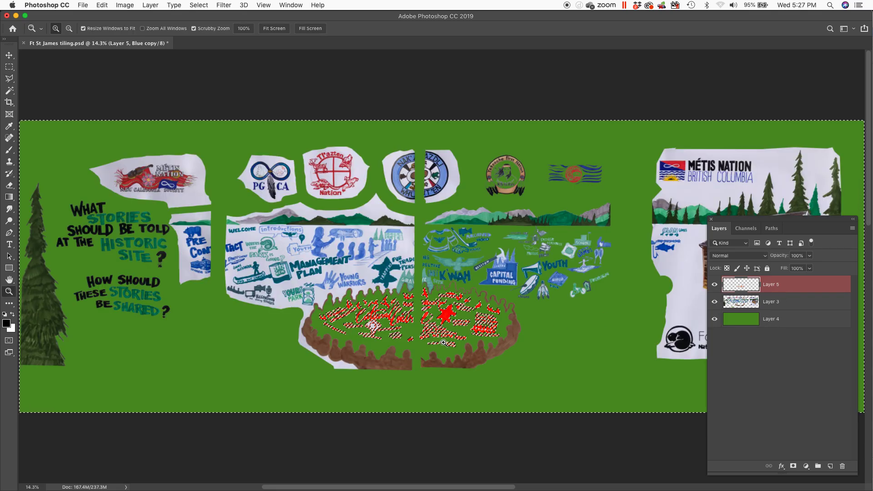
key(z)
drag(447, 334, 465, 325)
drag(342, 321, 410, 285)
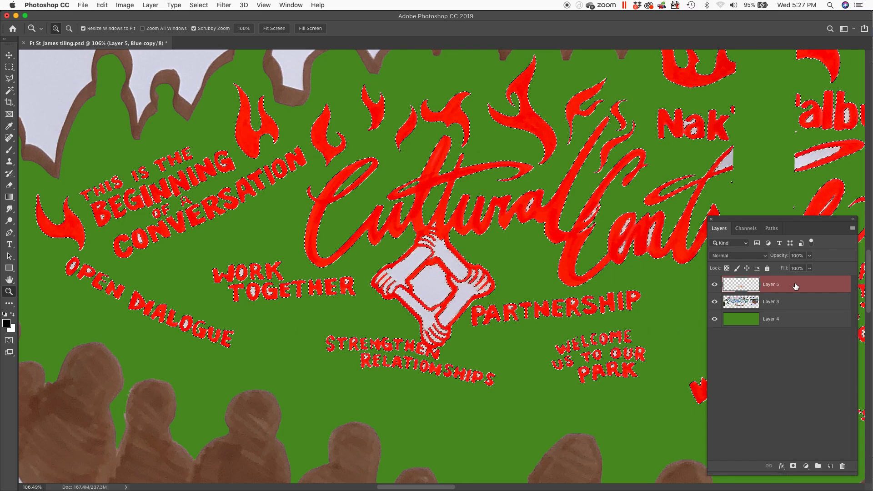
Step: Delete the Blue copy channel, clear the selected white remnants from Layer 5 and deselect
click(747, 228)
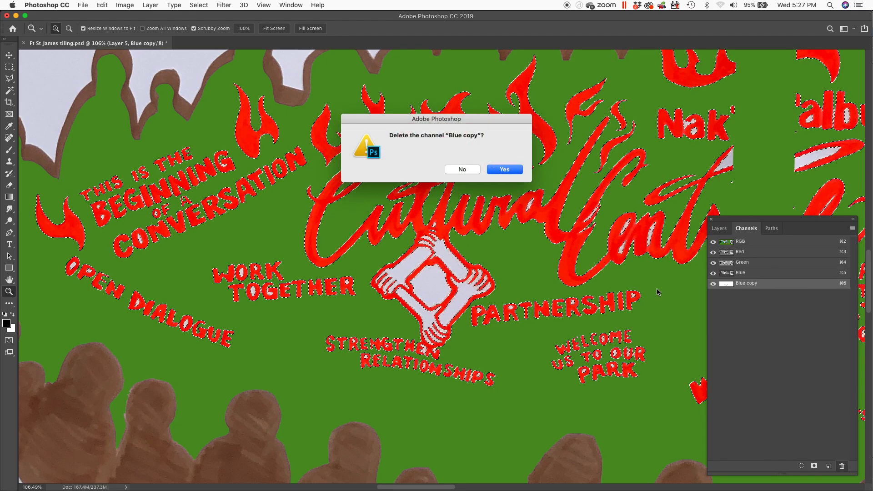
click(506, 171)
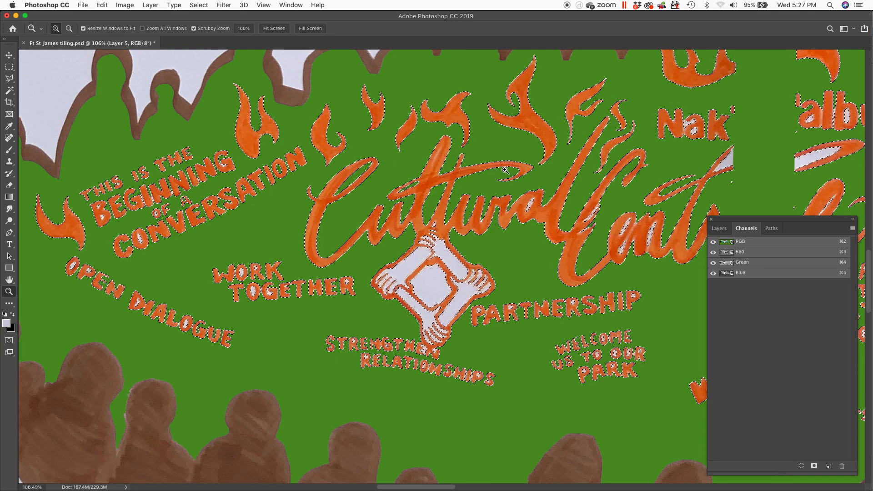
click(719, 228)
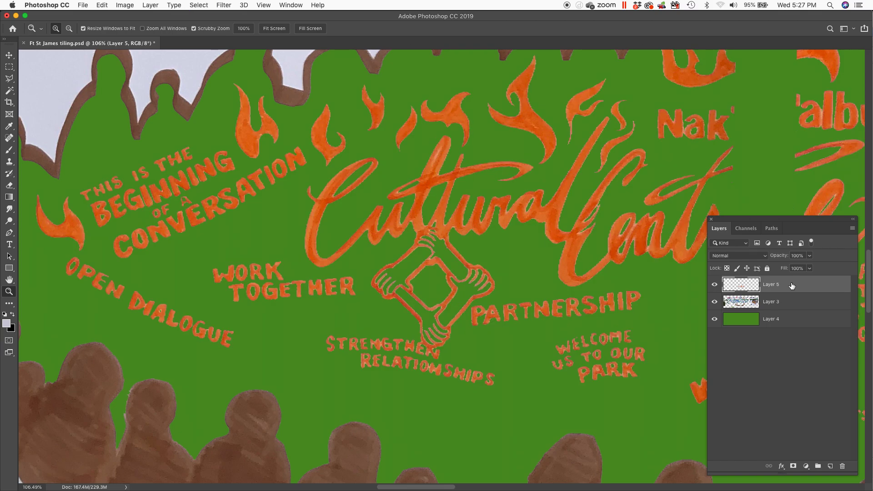
Step: Examine the cleaned edges of the orange lettering and drawings up close, and compare with Layer 5 hidden and shown
drag(587, 260, 463, 273)
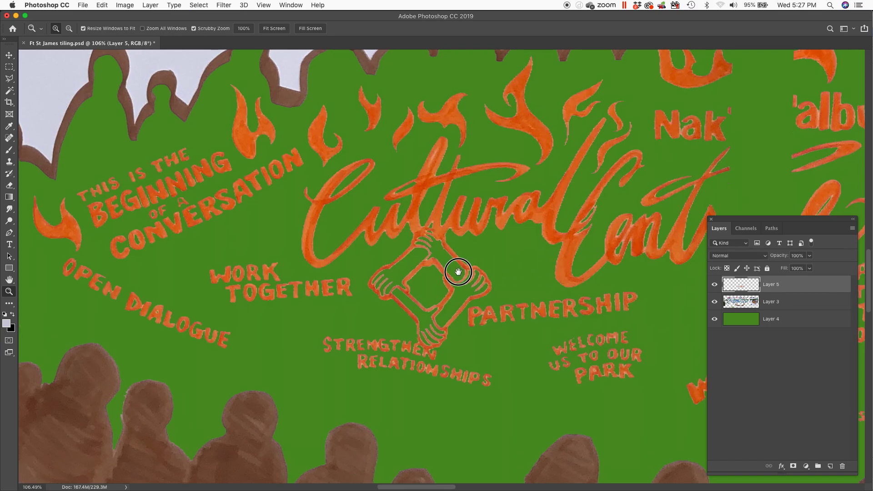
drag(552, 277, 213, 300)
drag(562, 306, 249, 248)
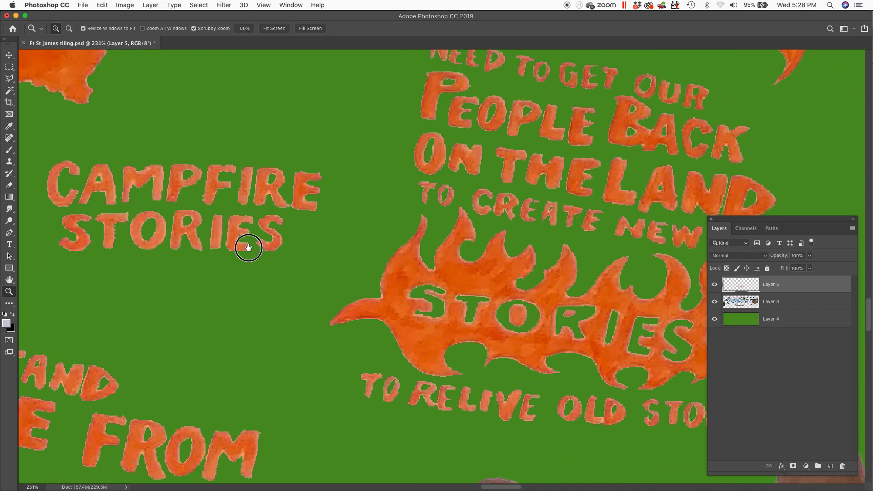
mouse_move(416, 263)
mouse_down()
mouse_move(215, 249)
mouse_move(455, 233)
mouse_move(213, 252)
mouse_move(370, 250)
mouse_move(322, 223)
mouse_move(415, 249)
mouse_up()
key(super+minus)
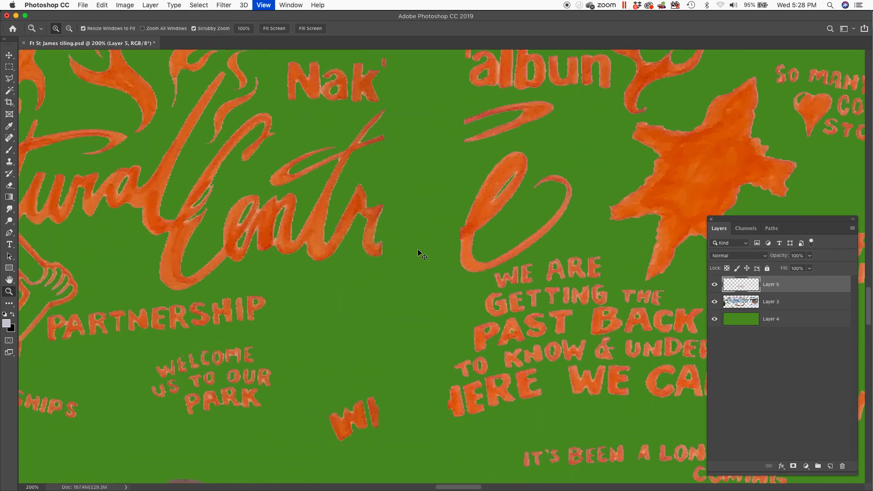
key(super+minus)
key(super+minus)
key(super+minus)
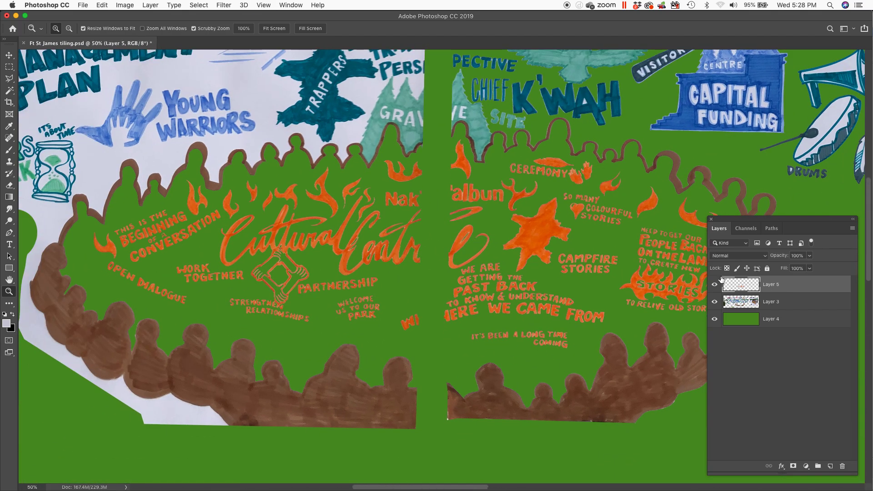
click(714, 285)
click(714, 285)
click(715, 285)
click(715, 285)
Step: Merge Layer 5 with Layer 3 and check the merged artwork by toggling its visibility over green Layer 4
shift+click(788, 303)
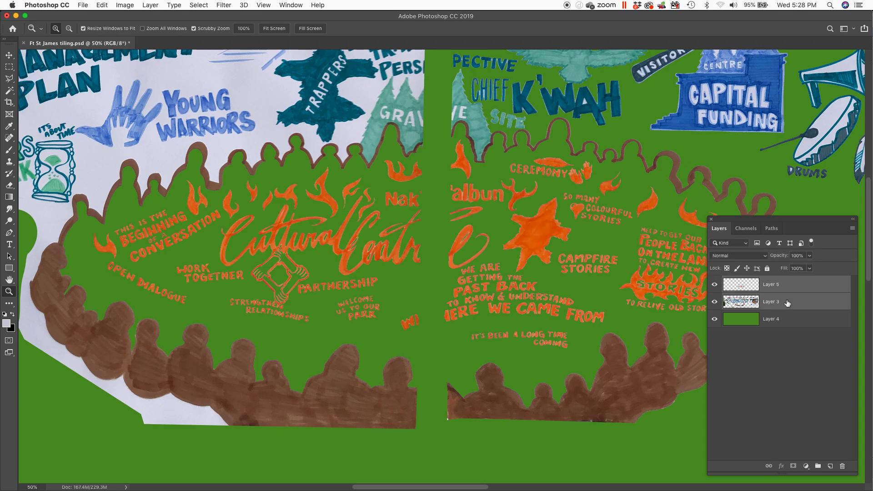
right_click(788, 302)
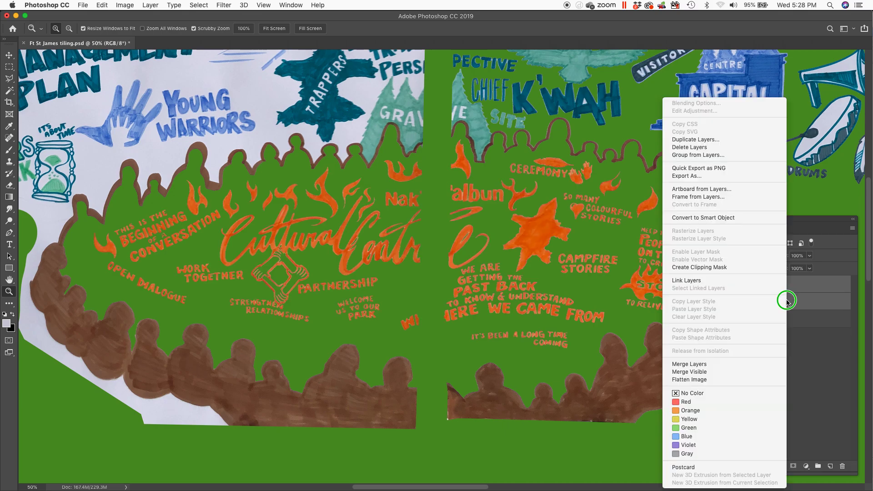
click(708, 364)
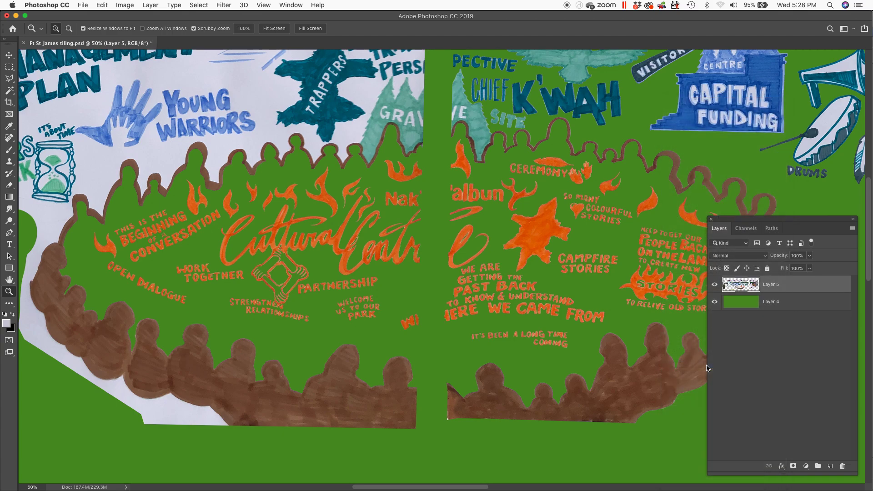
click(714, 285)
click(715, 284)
alt+click(366, 222)
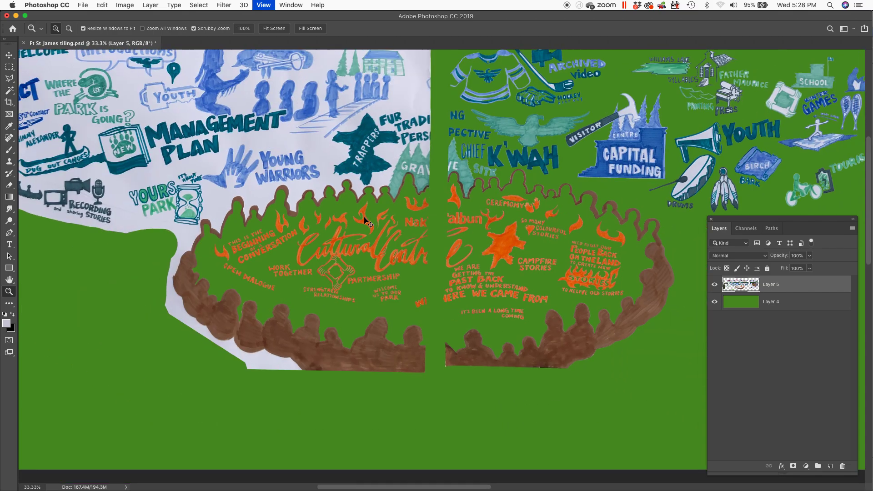
alt+click(364, 220)
drag(319, 173, 438, 258)
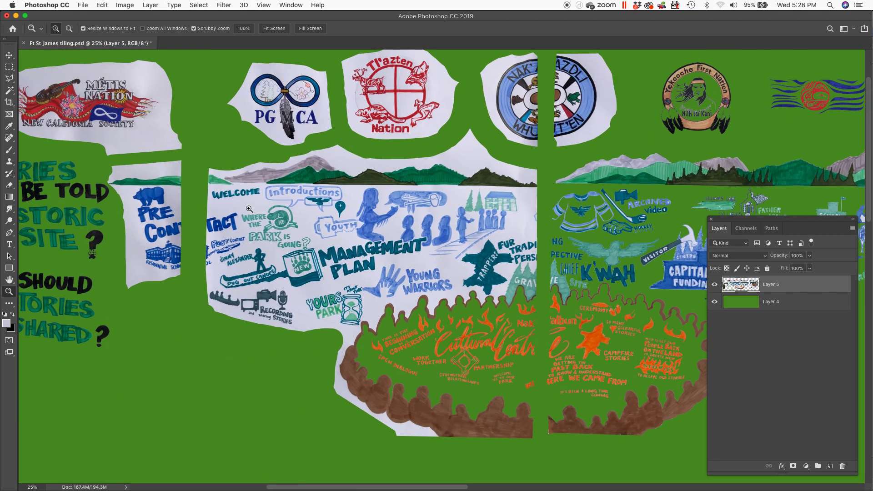